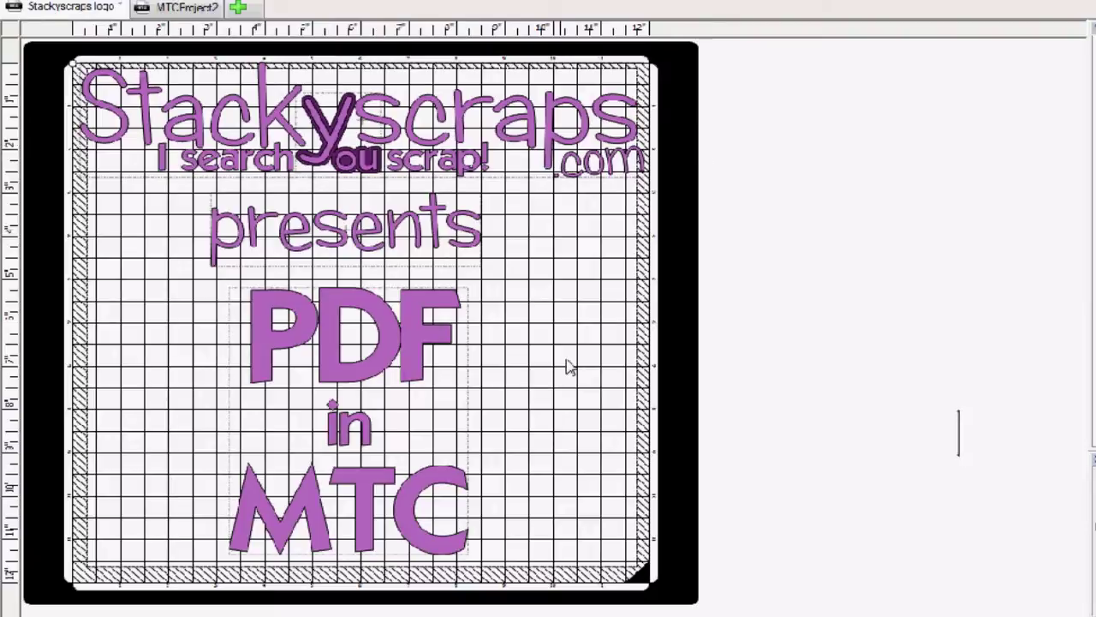
Bring up stackyscraps.com and scroll through its Coloring Pages list of free coloring sites
left_click(401, 613)
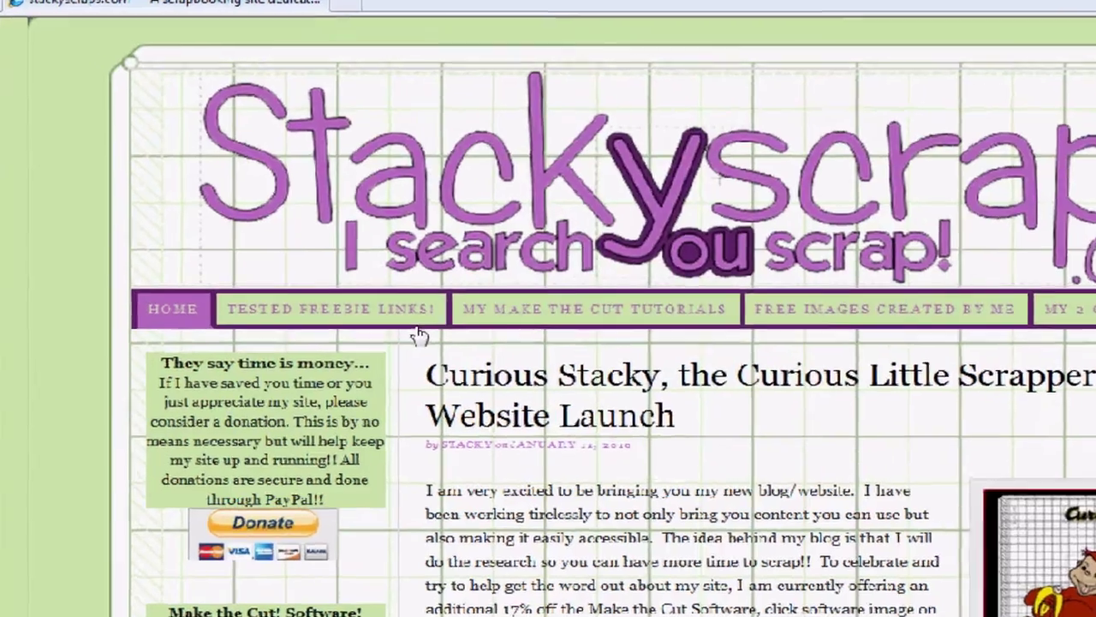
mouse_move(381, 336)
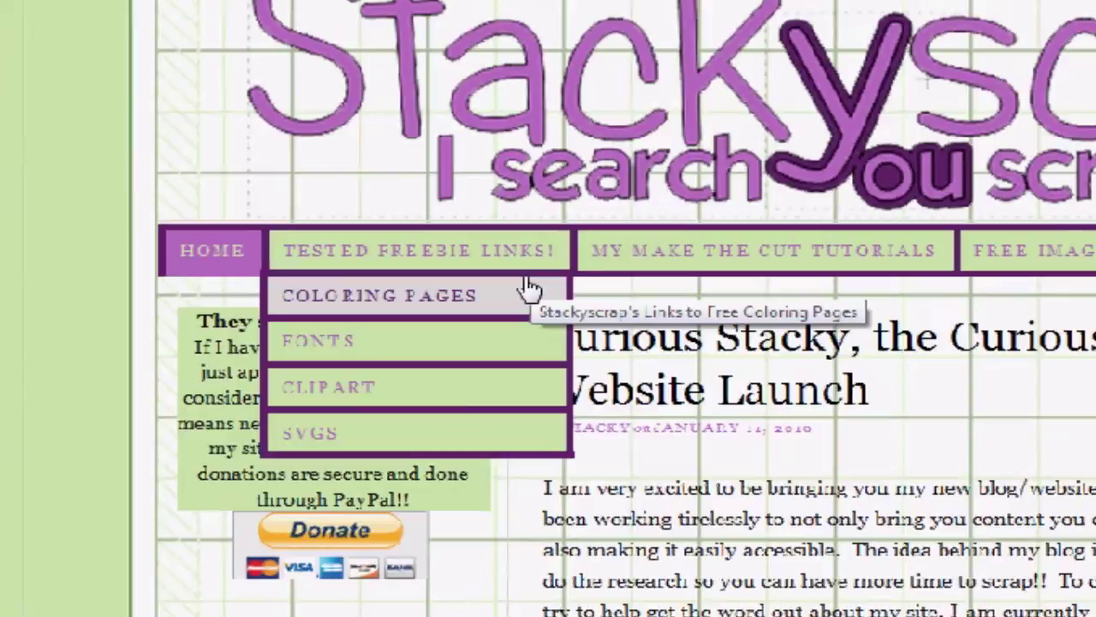
left_click(366, 300)
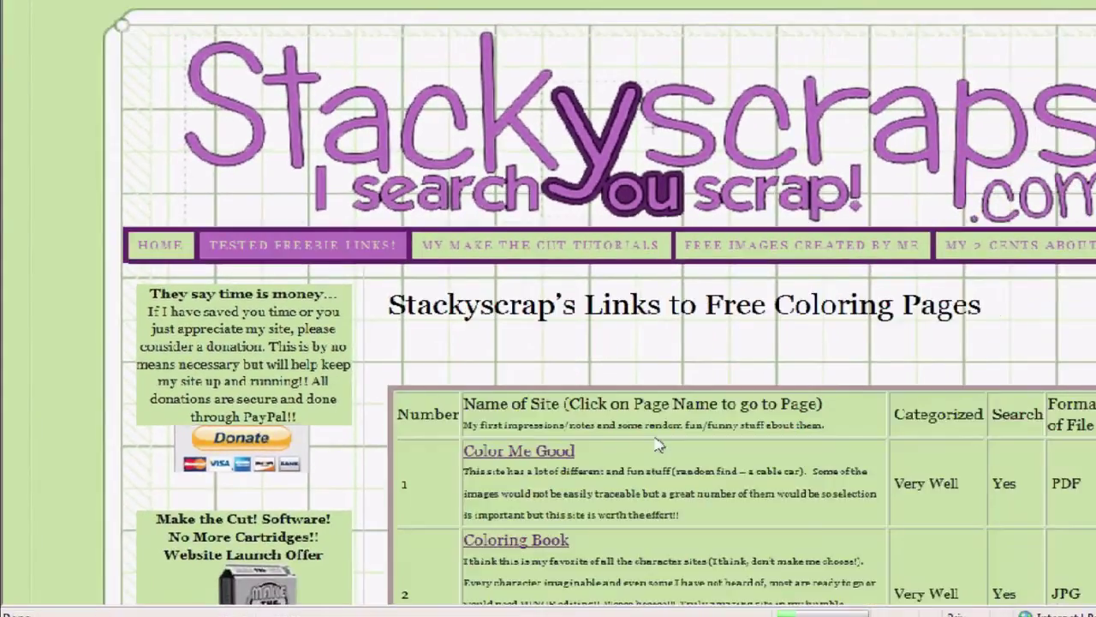
scroll(633, 444, "down", 2)
scroll(633, 445, "down", 5)
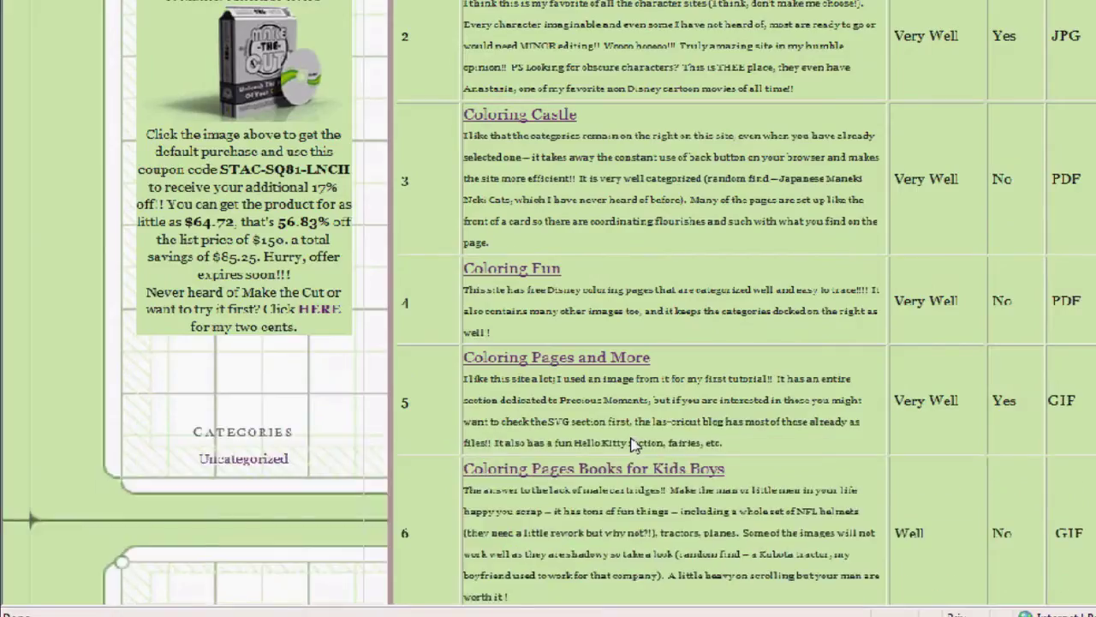
scroll(634, 444, "down", 3)
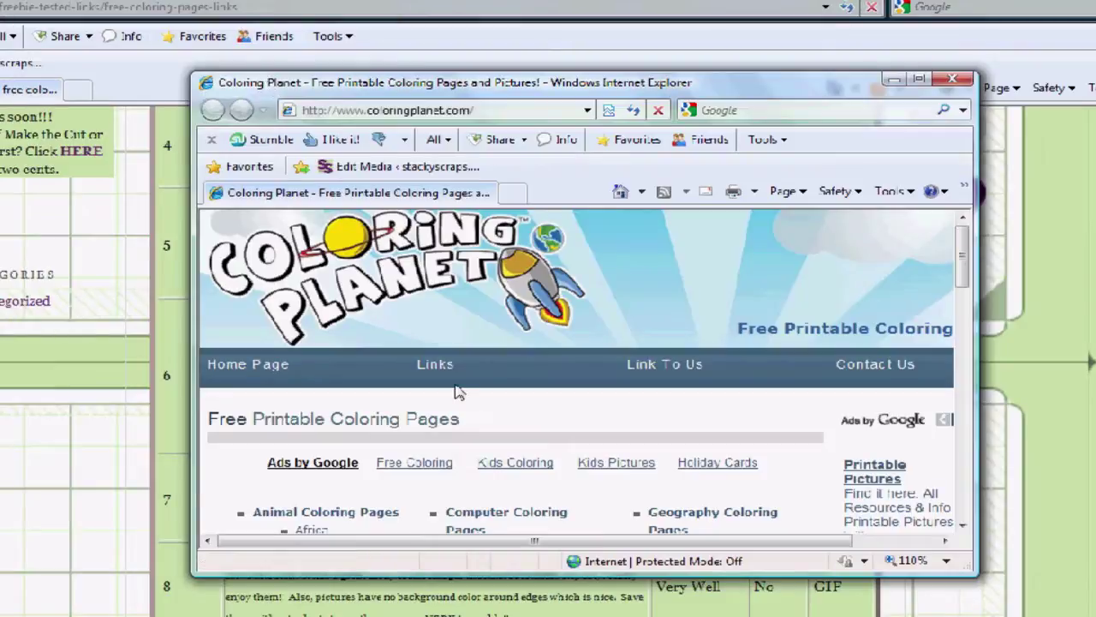
Maximize the Coloring Planet window and open its Valentines coloring pages
double_click(351, 89)
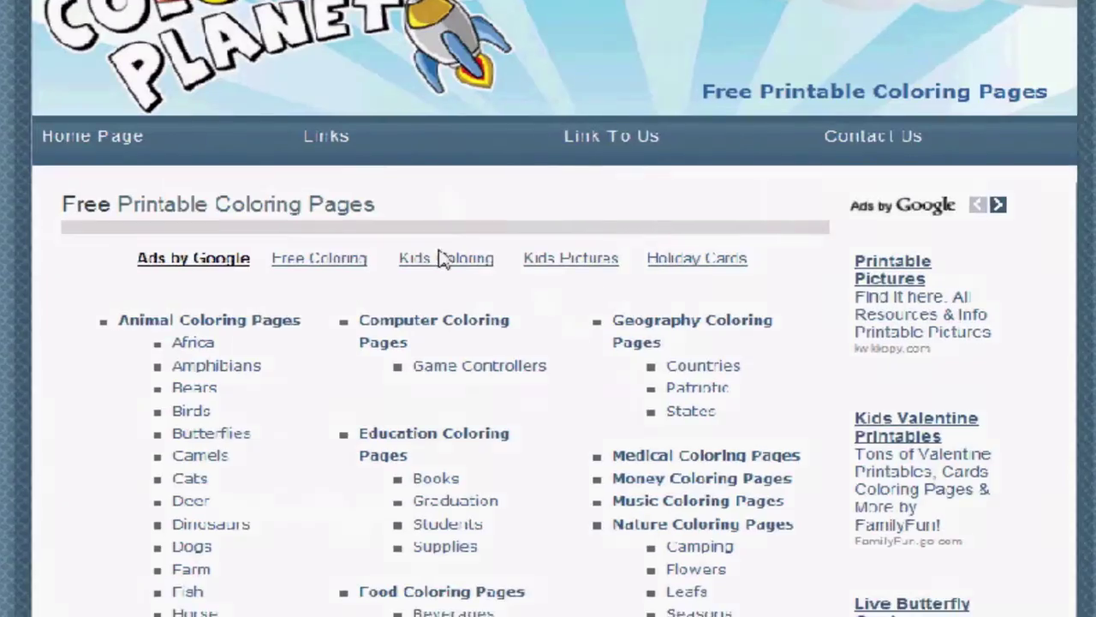
scroll(441, 259, "down", 5)
scroll(441, 259, "down", 1)
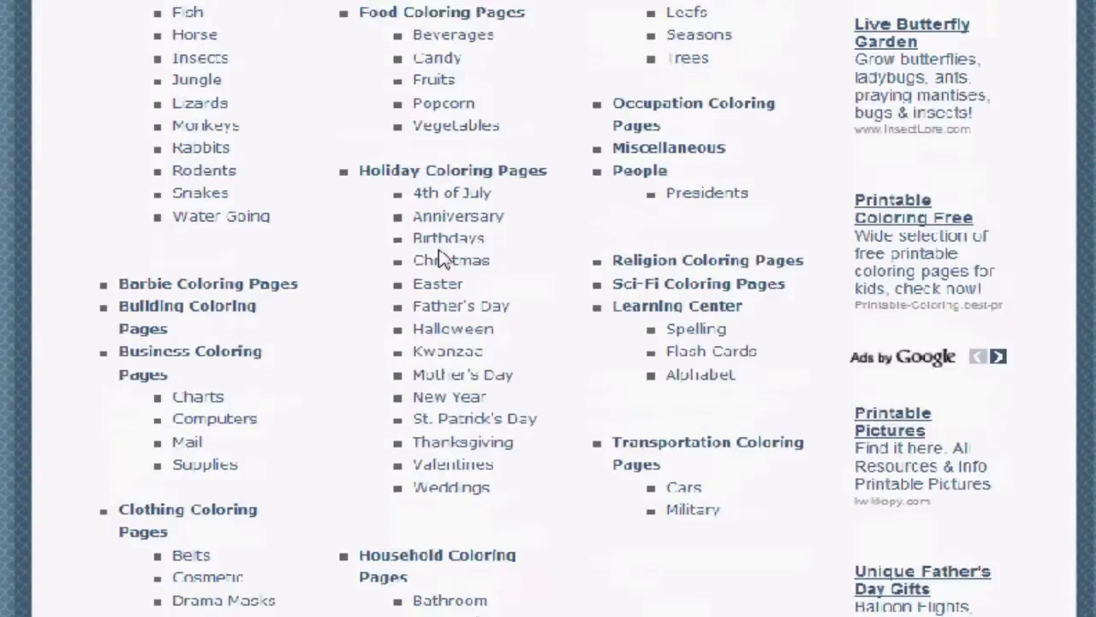
left_click(468, 471)
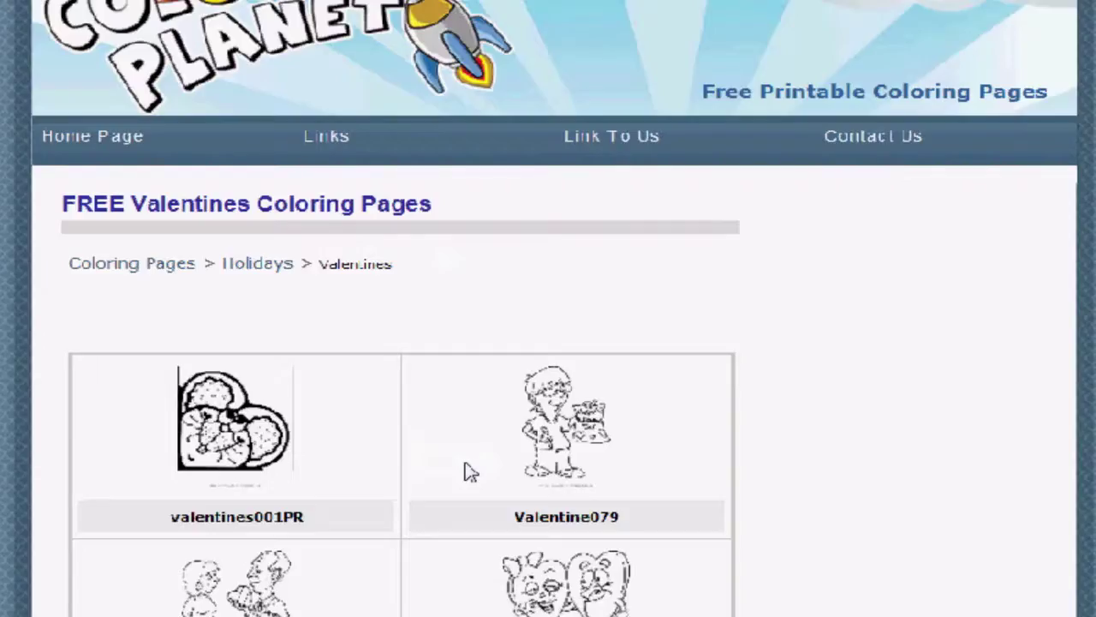
Go to page 2 of the Valentine thumbnails and open the Valentine060 snake page
scroll(468, 471, "down", 5)
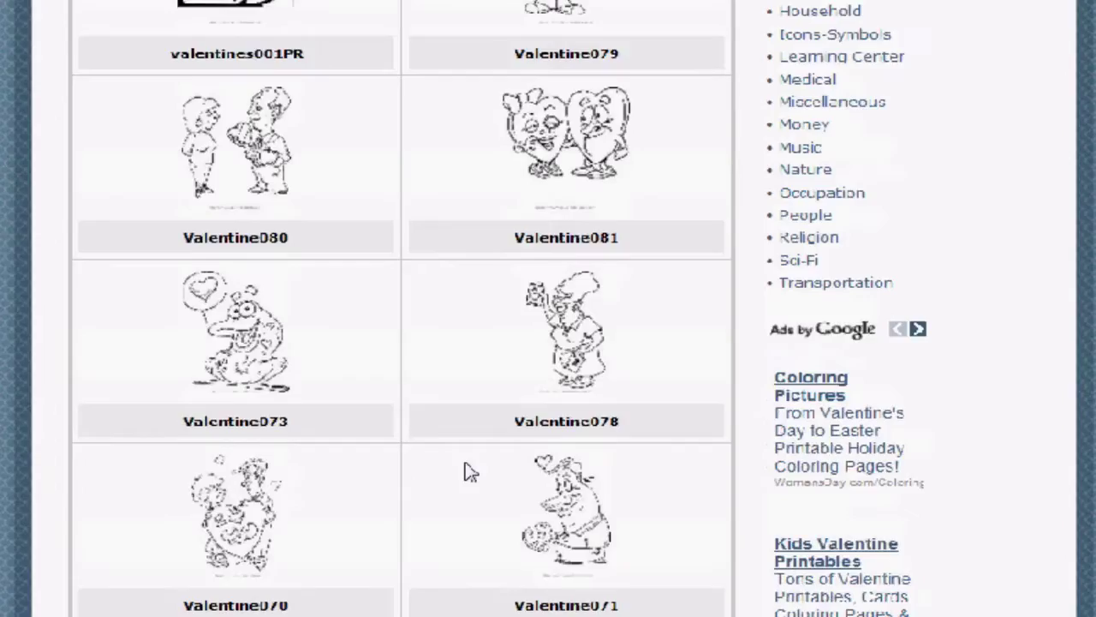
scroll(468, 471, "down", 4)
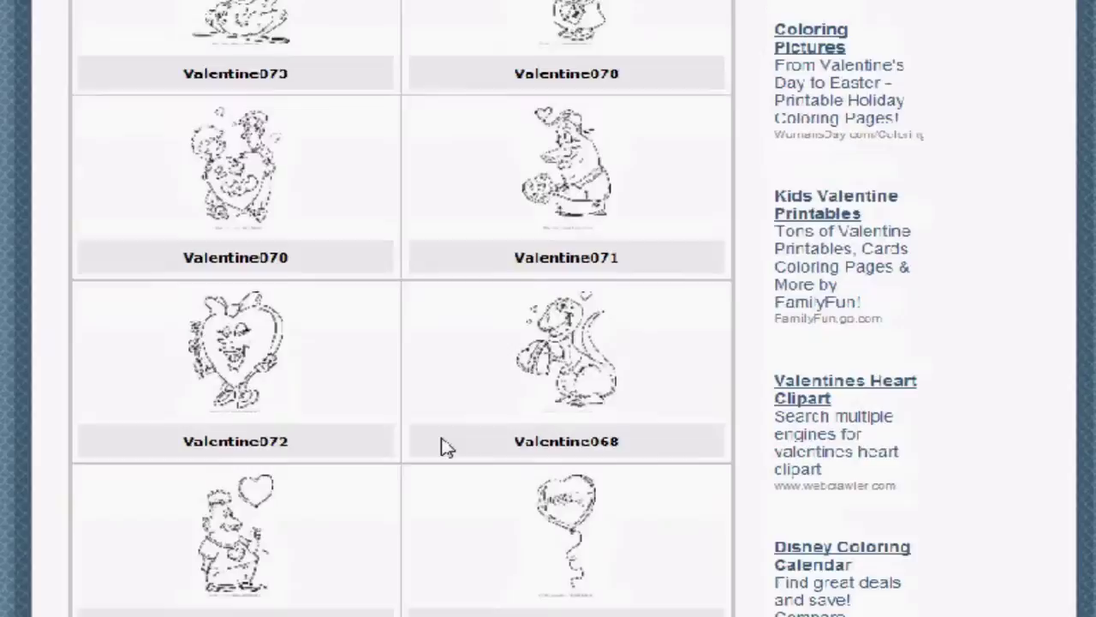
scroll(446, 447, "down", 4)
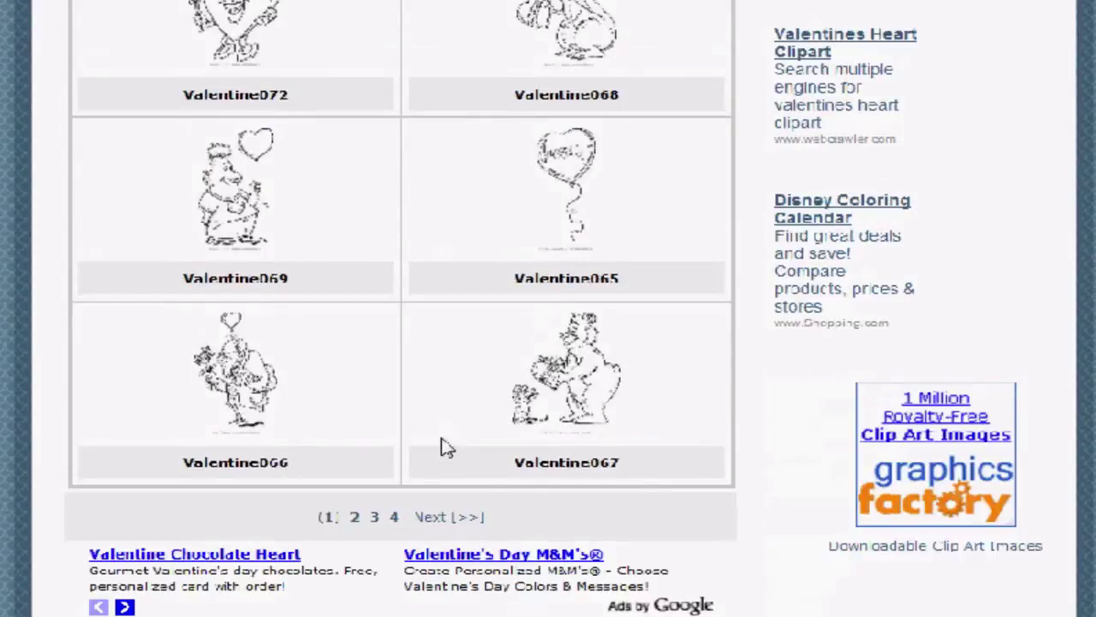
left_click(356, 519)
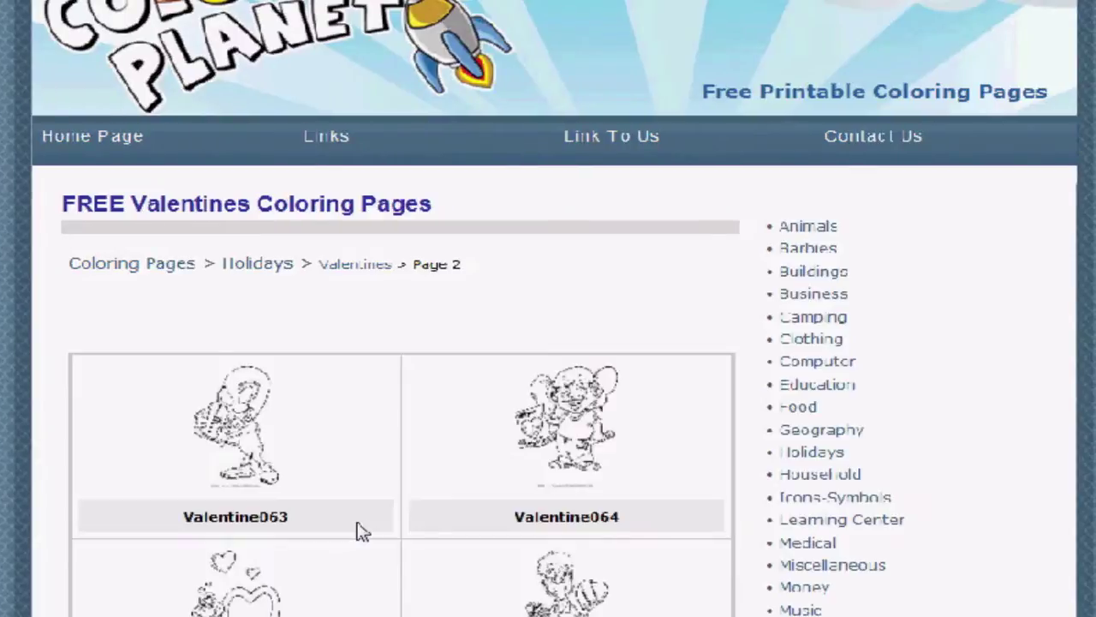
scroll(359, 531, "down", 1)
left_click(255, 504)
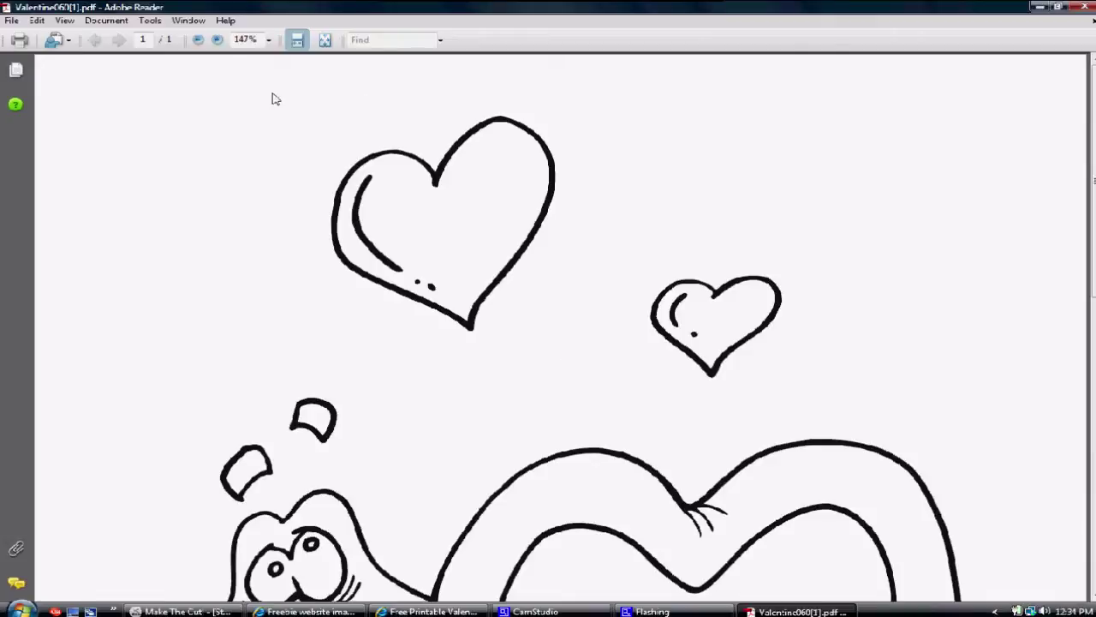
Zoom the snake coloring page out three steps to 75%
left_click(198, 40)
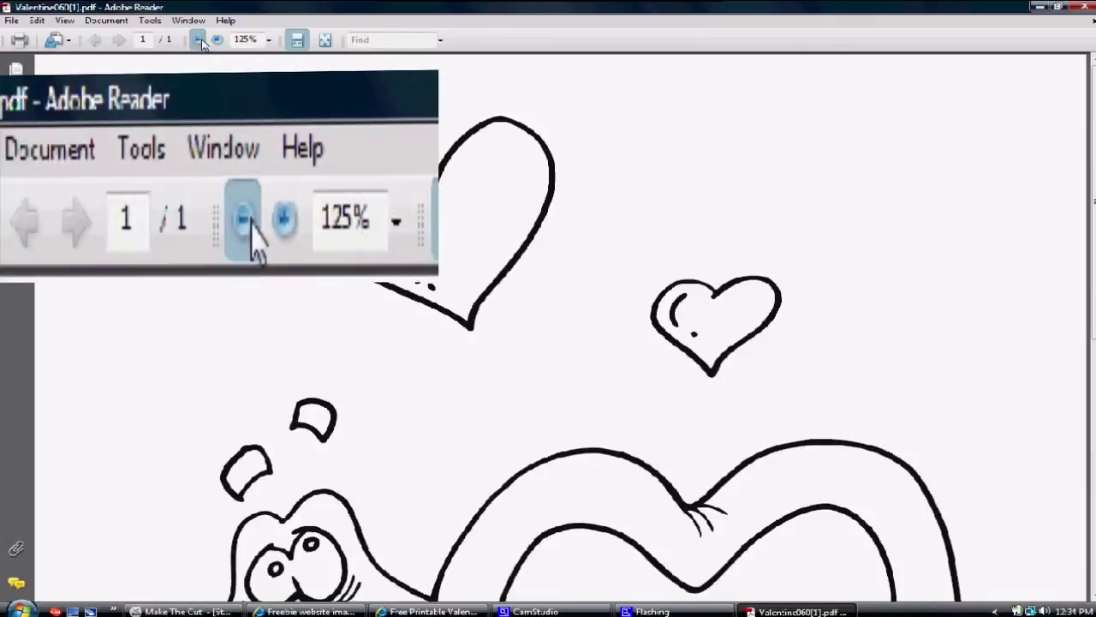
left_click(199, 40)
left_click(199, 40)
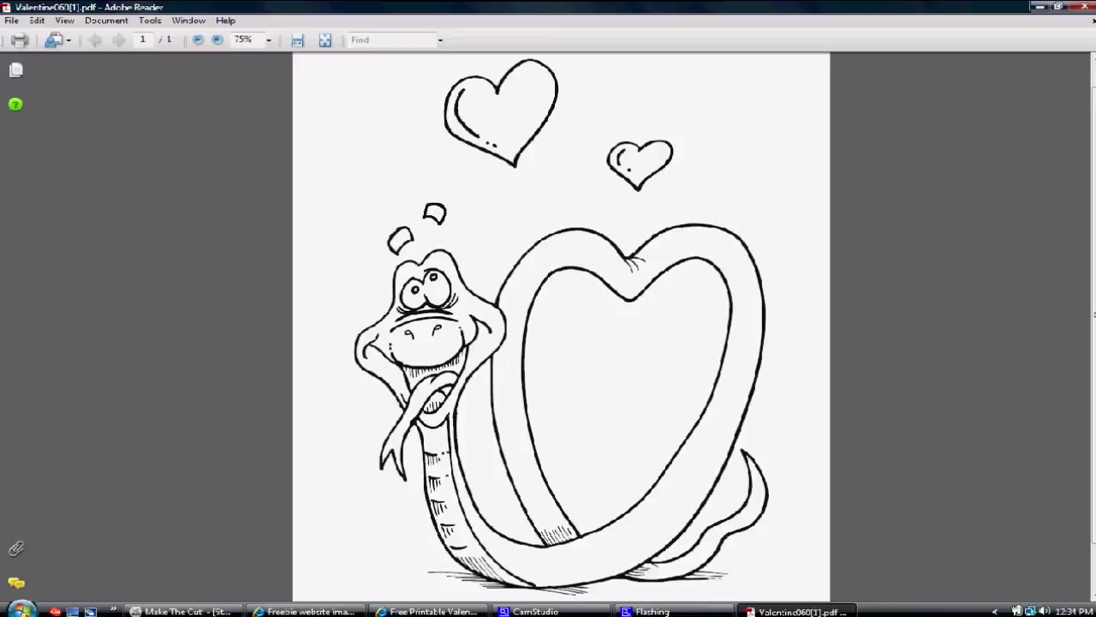
Launch Paint from Start > All Programs > Accessories, then switch back to Adobe Reader
left_click(21, 608)
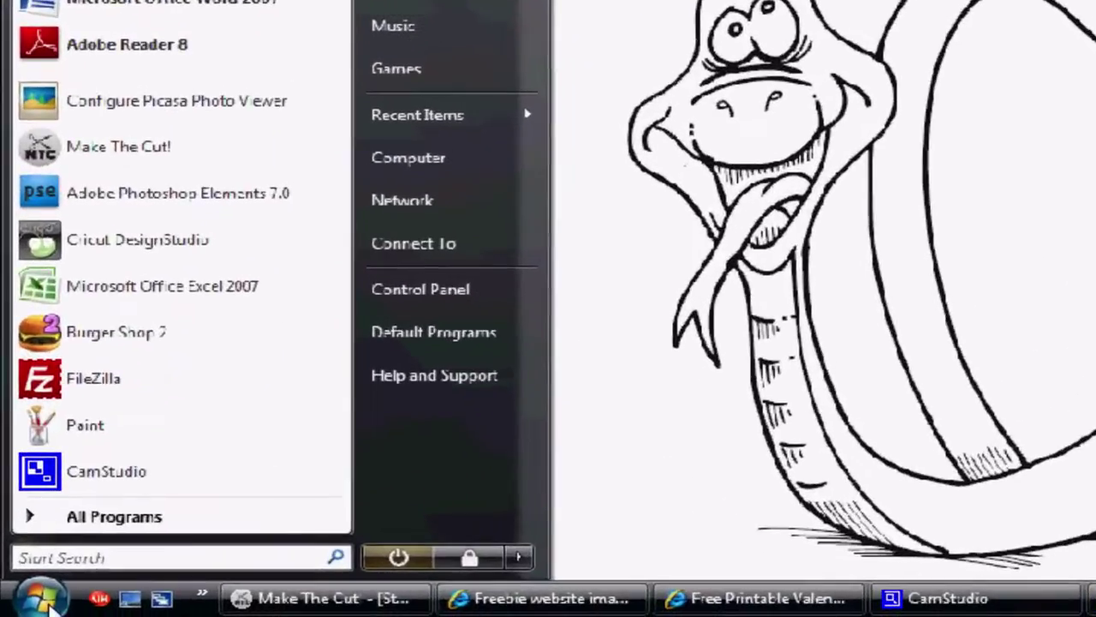
left_click(88, 524)
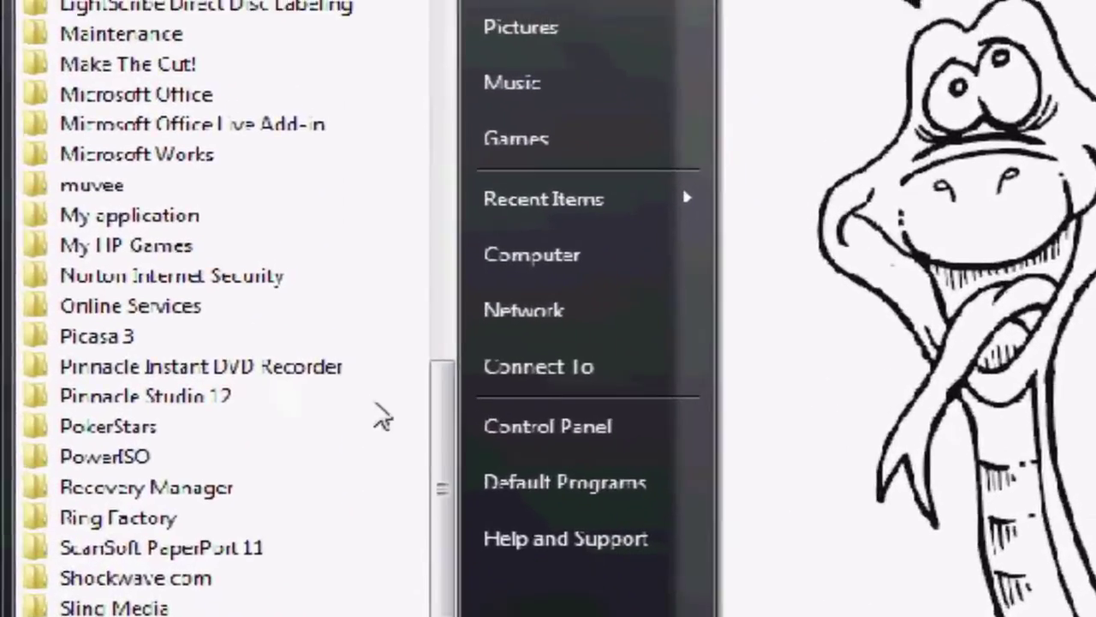
left_click_drag(338, 295, 346, 149)
left_click_drag(460, 248, 450, 103)
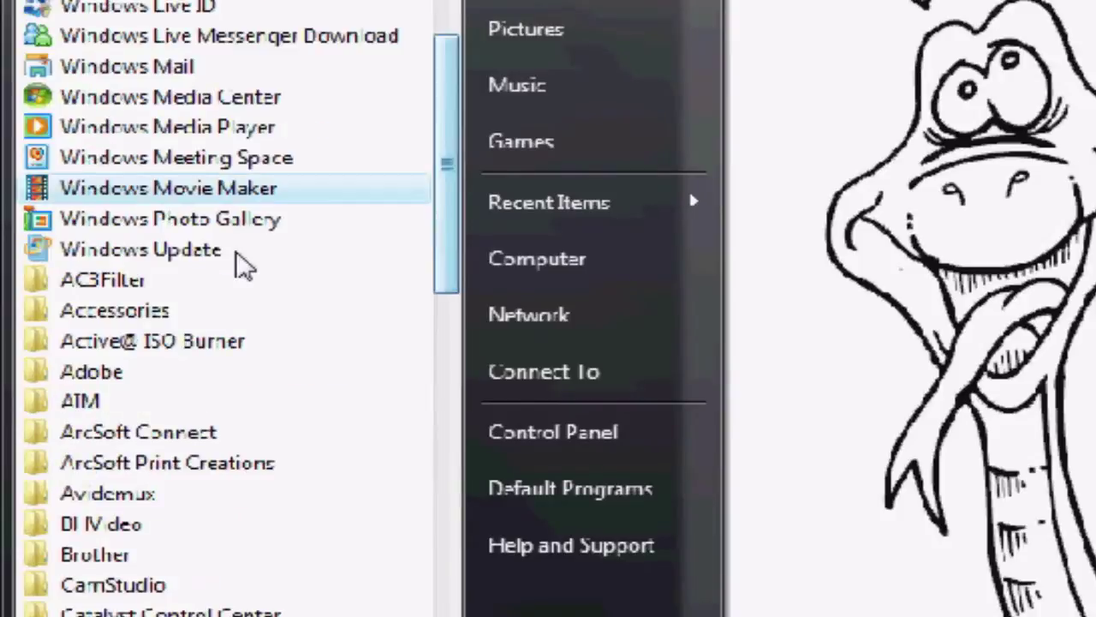
left_click(120, 317)
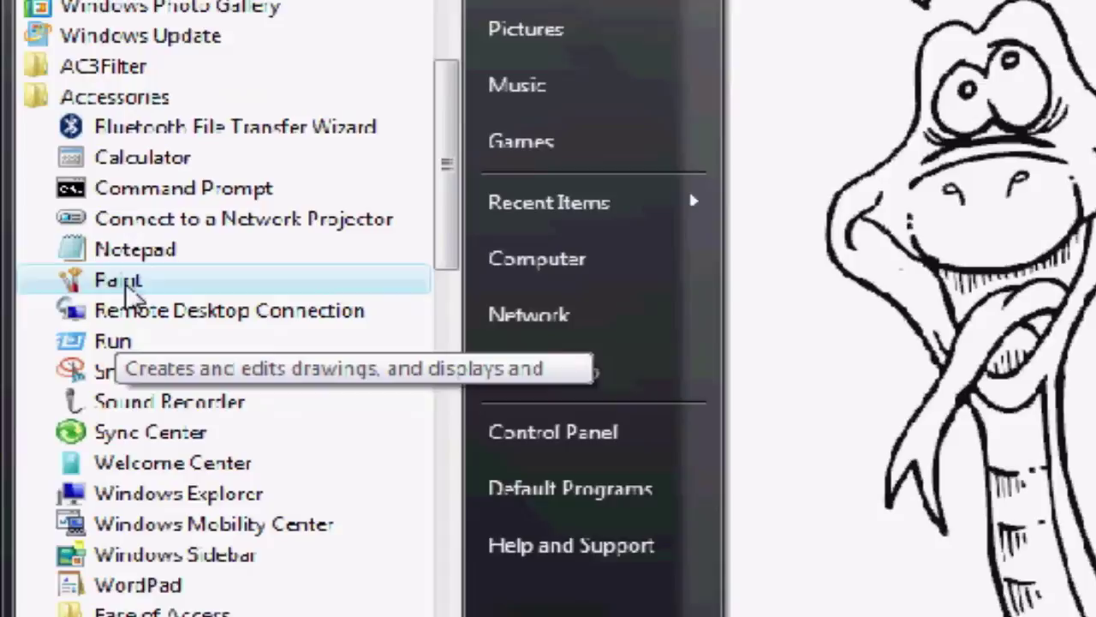
left_click(125, 283)
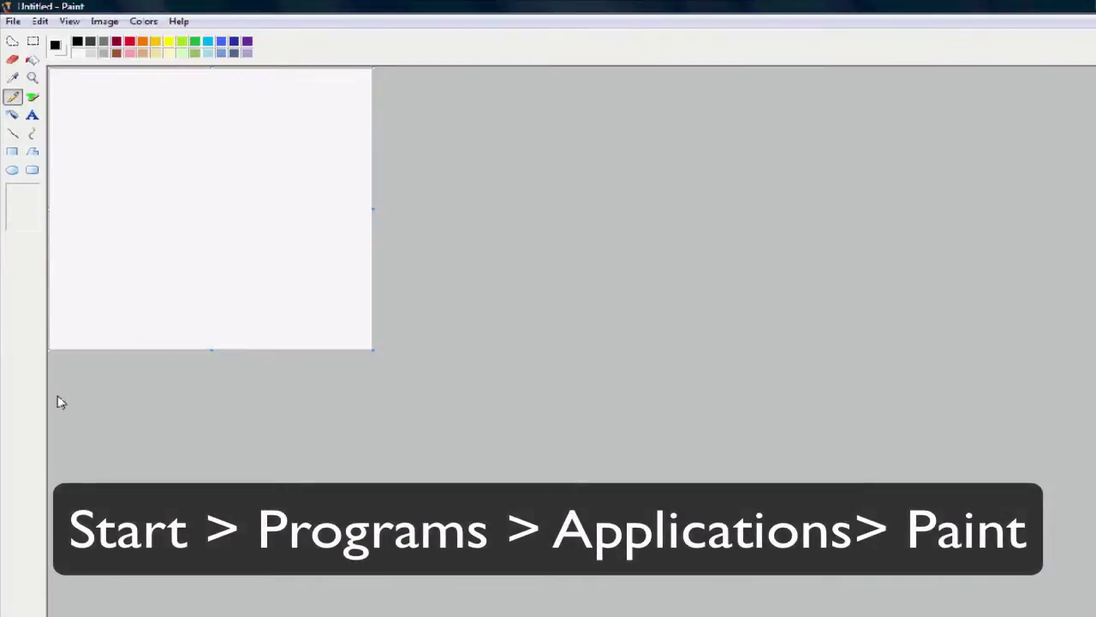
key("alt+Tab")
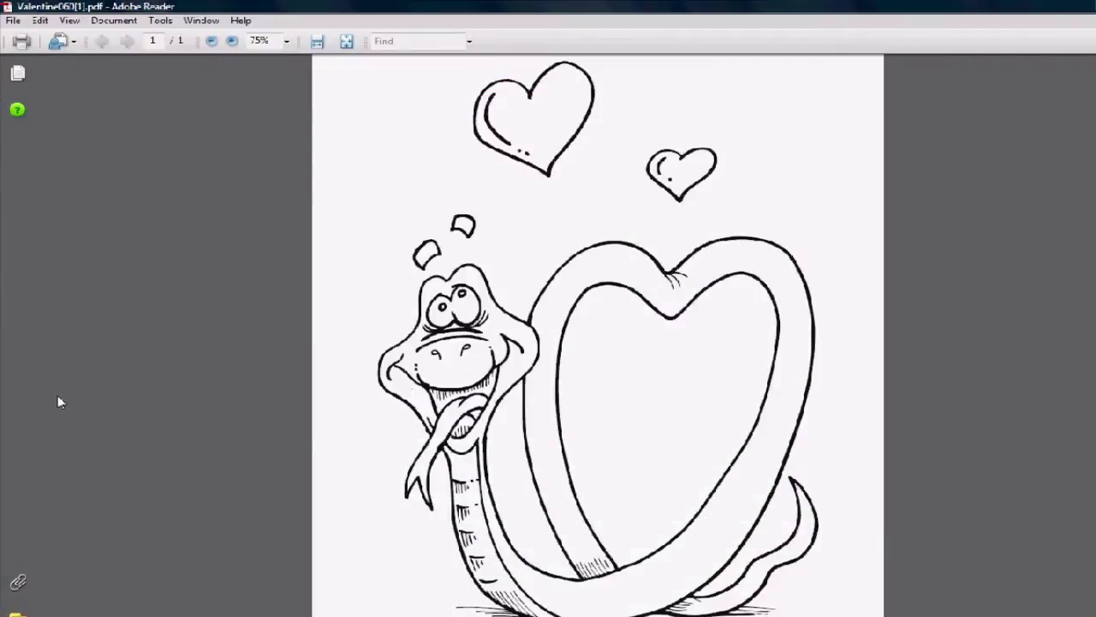
Switch to Paint and set a custom canvas zoom of 50%
key("alt")
key("alt+Tab")
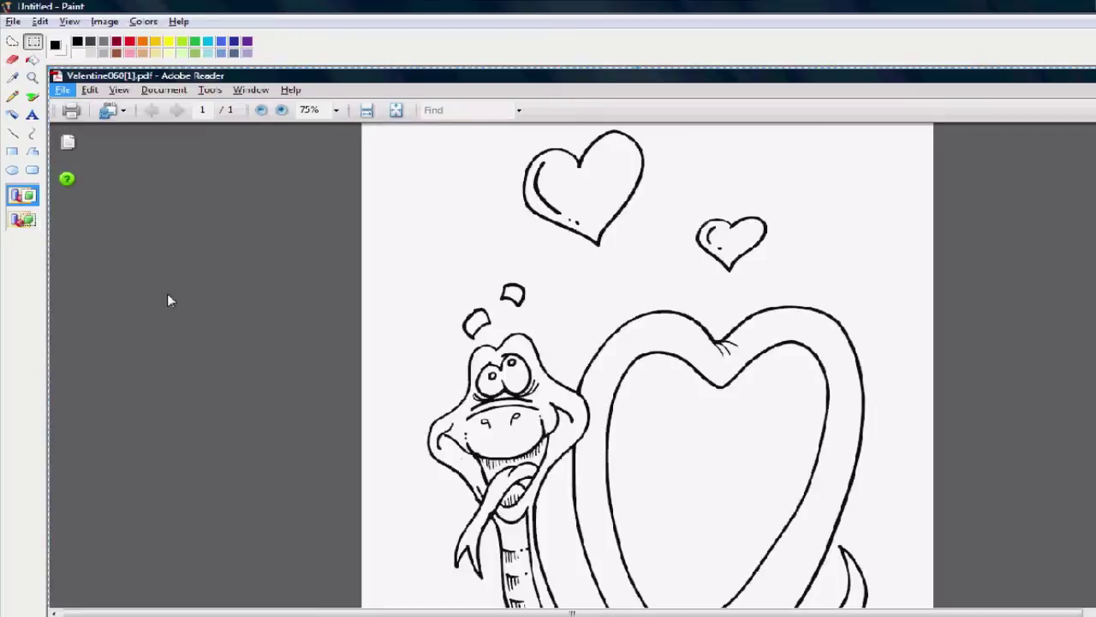
left_click(72, 23)
mouse_move(85, 108)
mouse_move(367, 116)
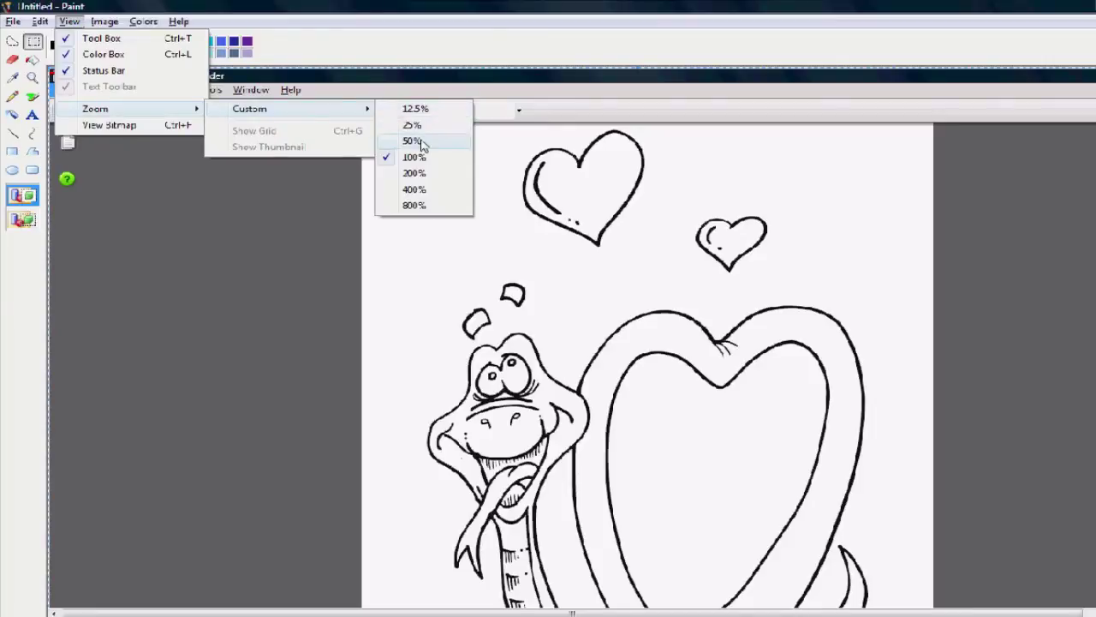
left_click(413, 141)
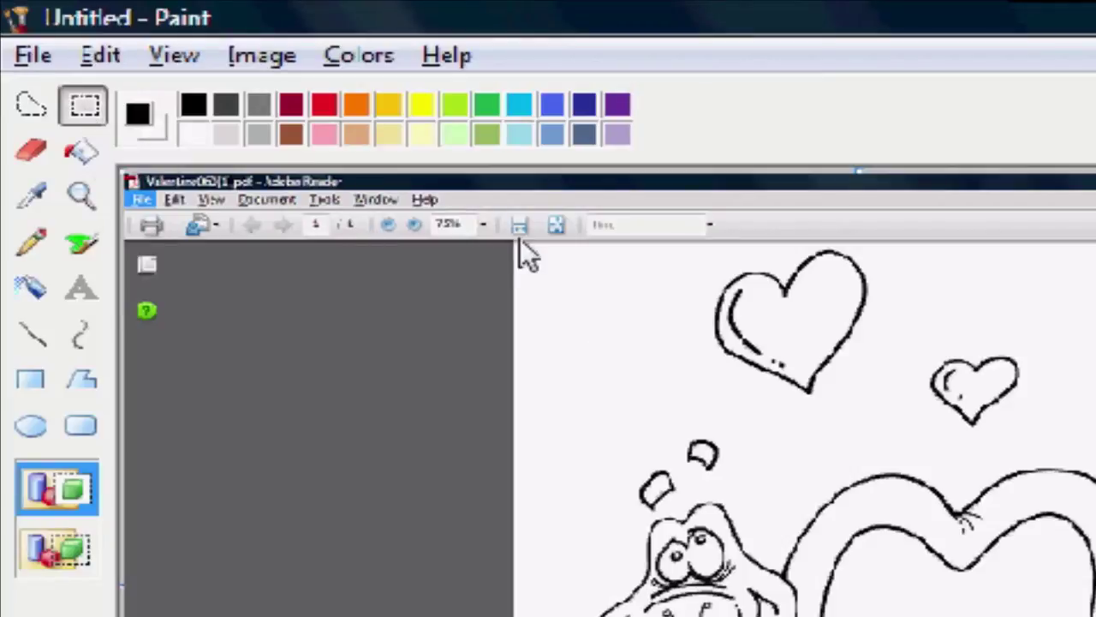
Select the snake-and-hearts coloring page area and crop the canvas to it
mouse_move(522, 248)
left_mouse_down()
mouse_move(826, 271)
mouse_move(1095, 505)
left_mouse_up()
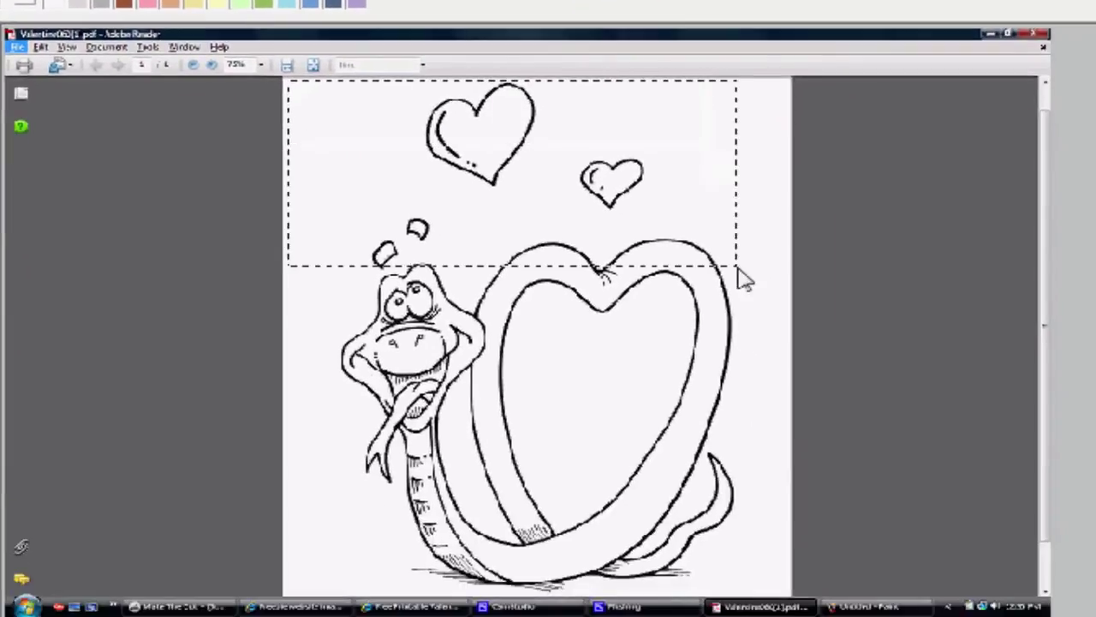
mouse_move(736, 268)
left_mouse_down()
mouse_move(771, 347)
mouse_move(779, 598)
left_mouse_up()
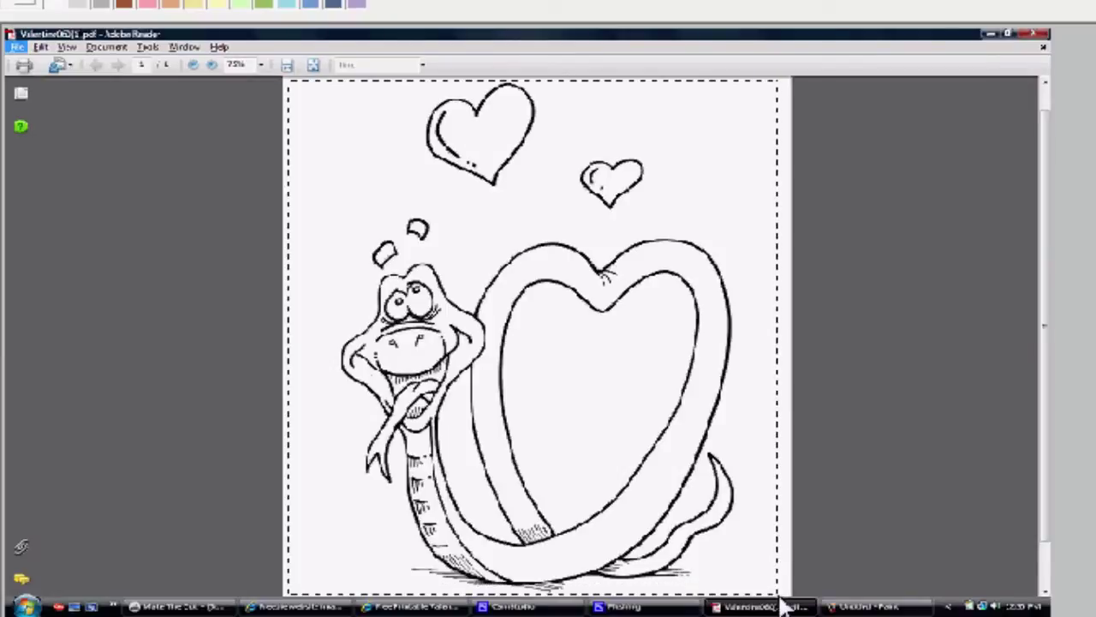
left_click_drag(781, 604, 780, 599)
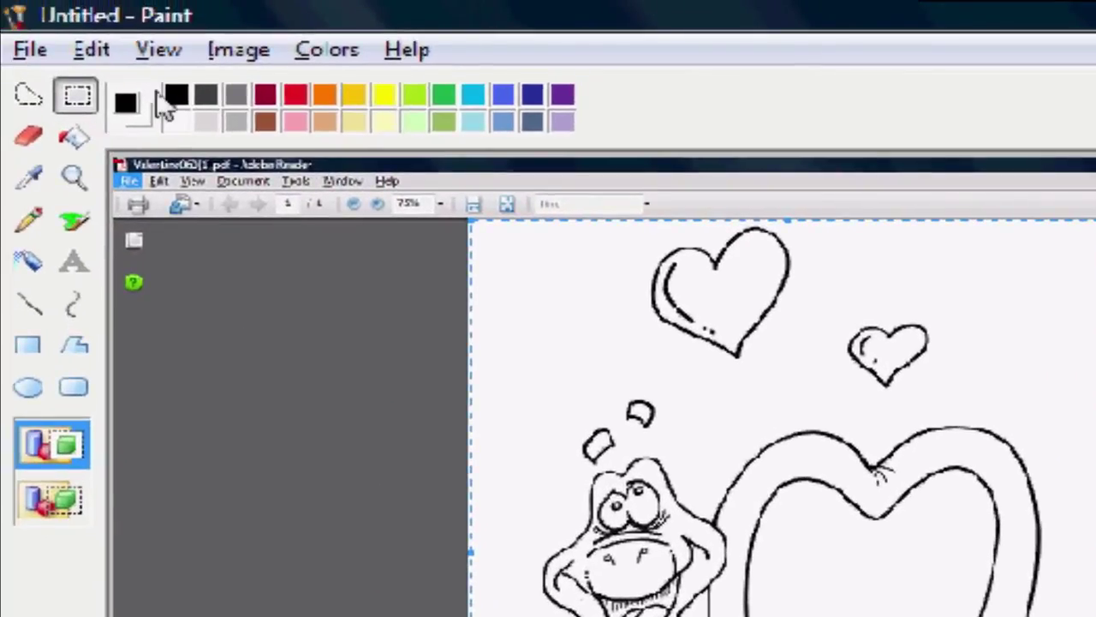
left_click(238, 49)
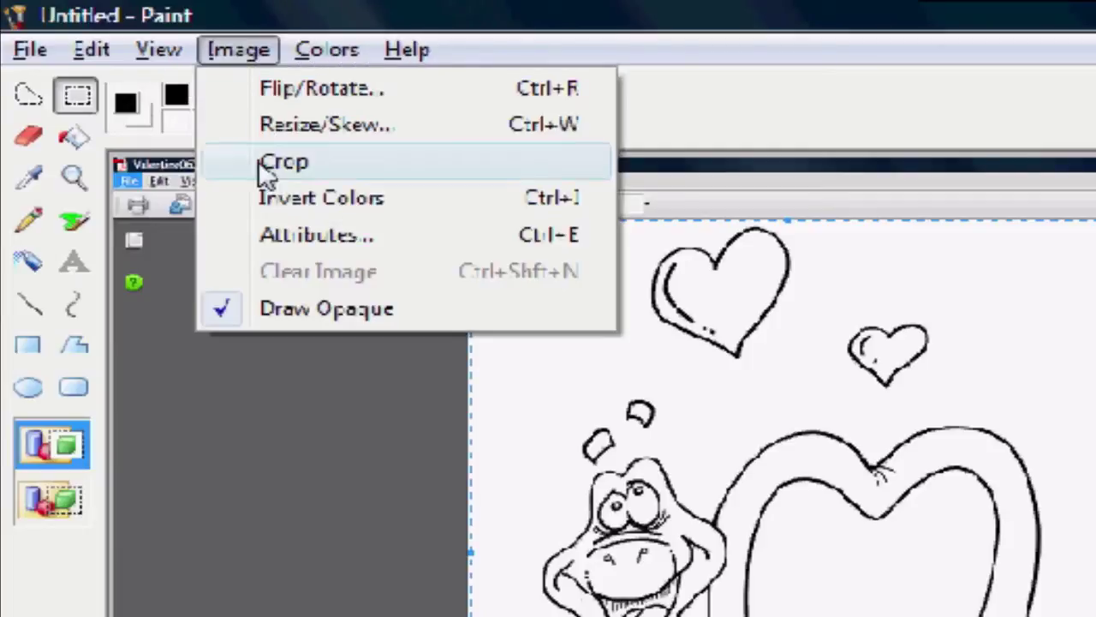
left_click(284, 161)
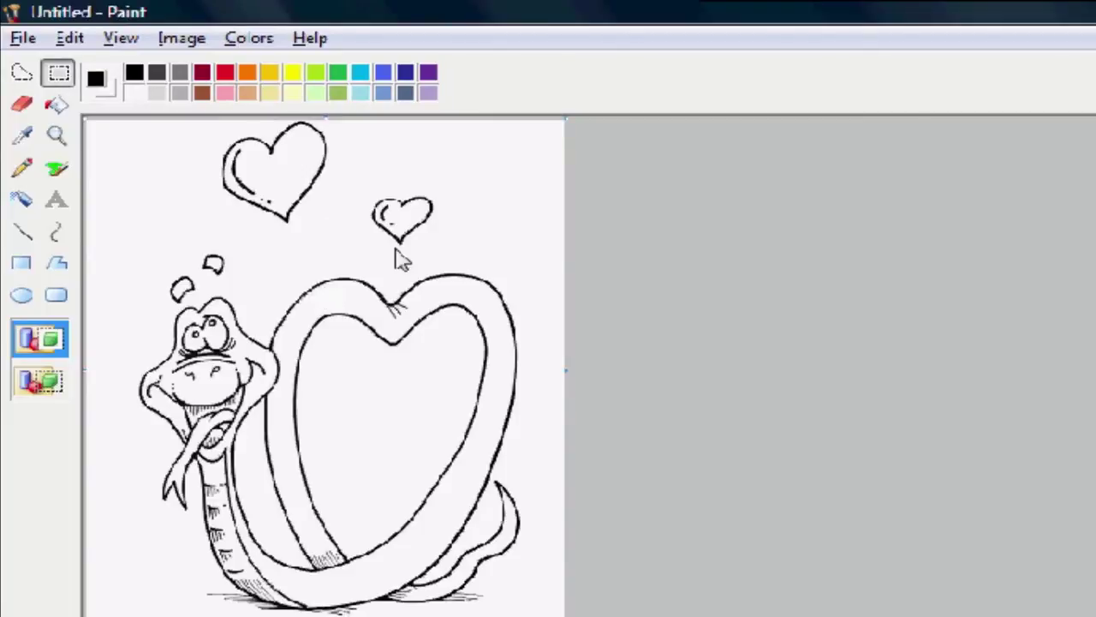
Save the cropped page as a JPEG named 'Valentine Snake'
left_click(18, 43)
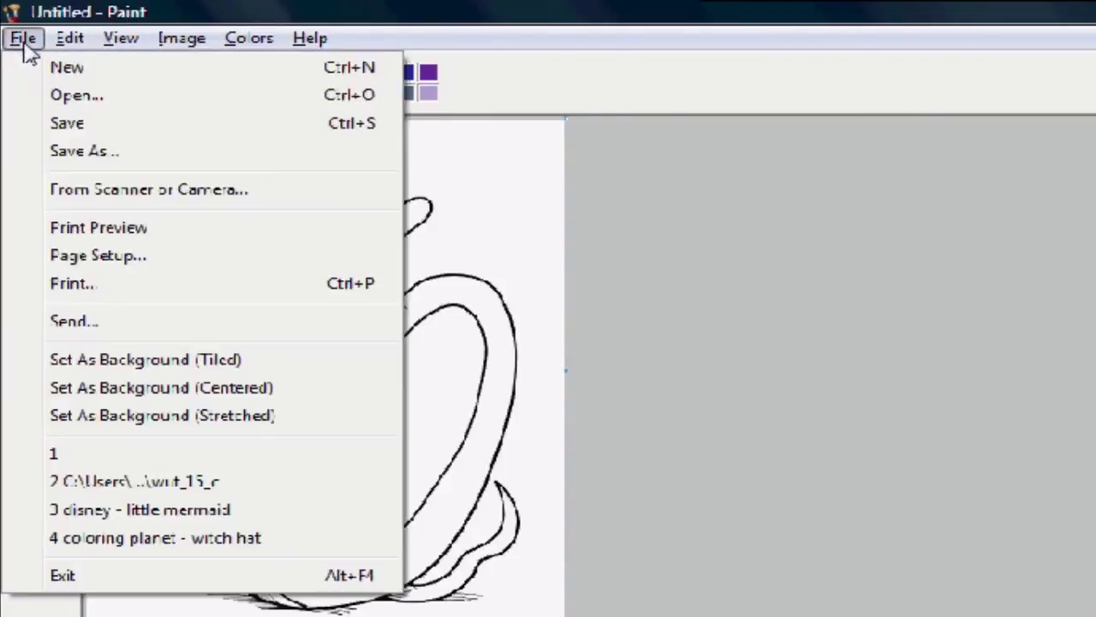
left_click(34, 153)
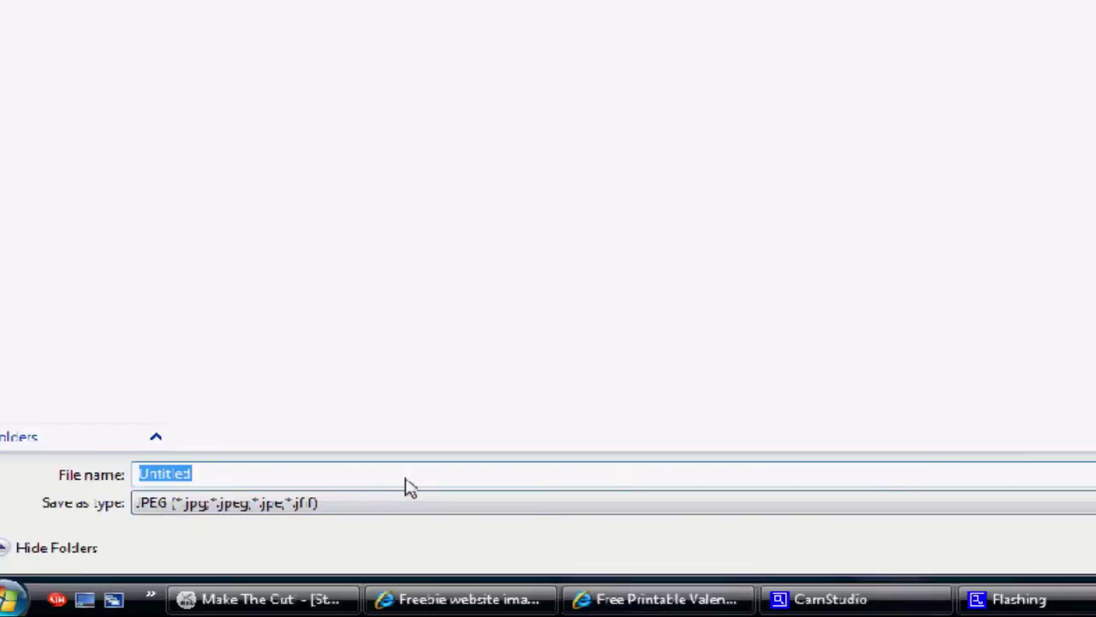
type("Valen")
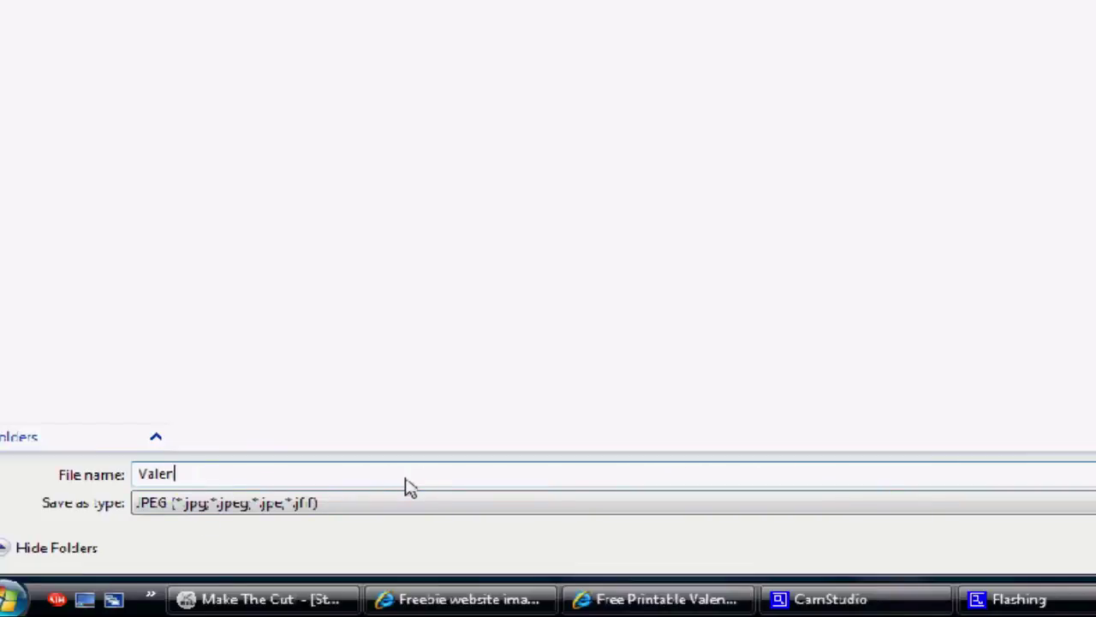
type("tine Snace")
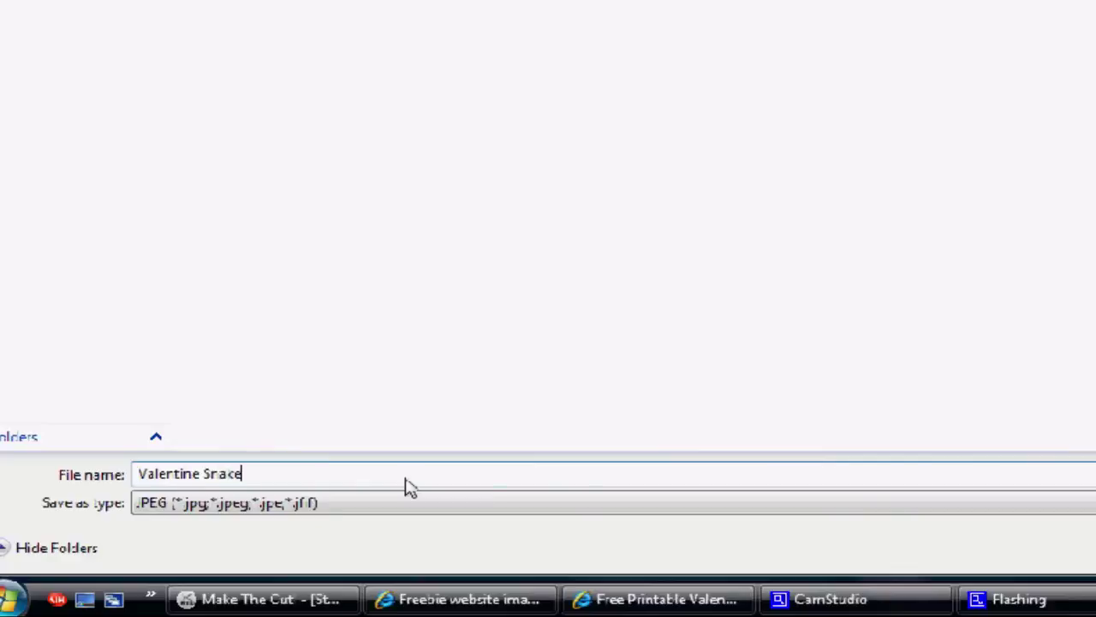
key("Return")
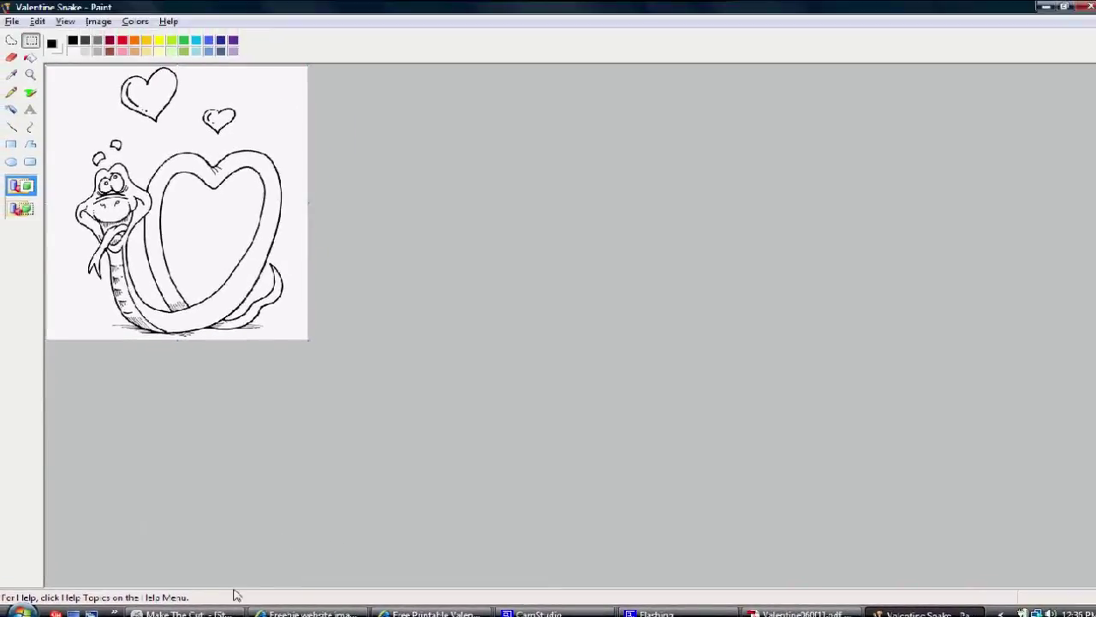
In Make The Cut!'s MTCProject2, start a Custom Shapes trace-image import browsing the Desktop
left_click(180, 613)
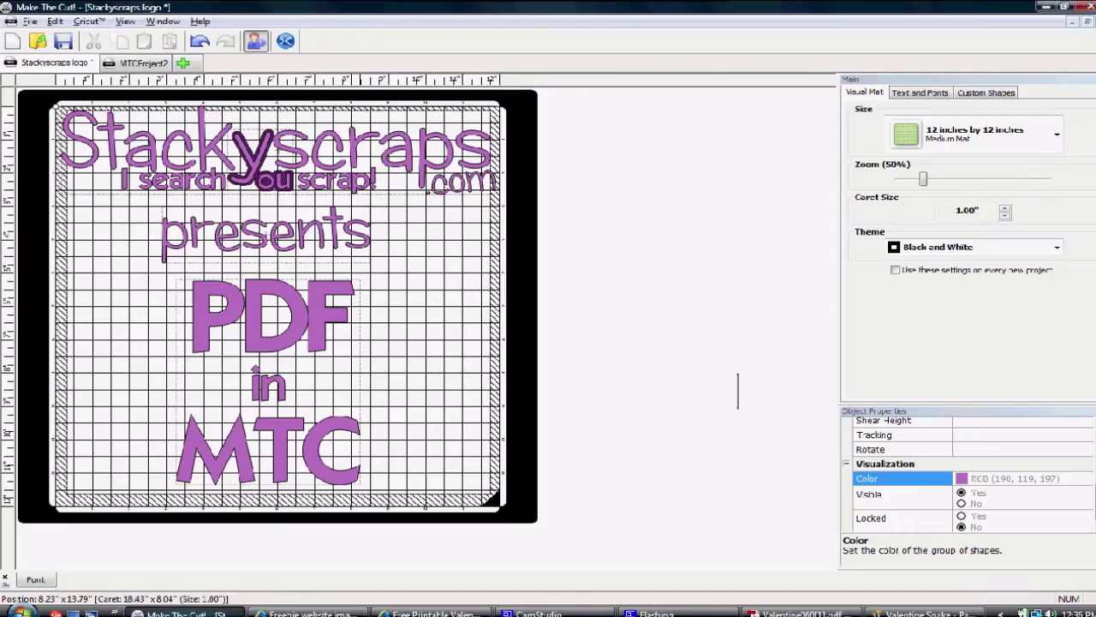
left_click(108, 65)
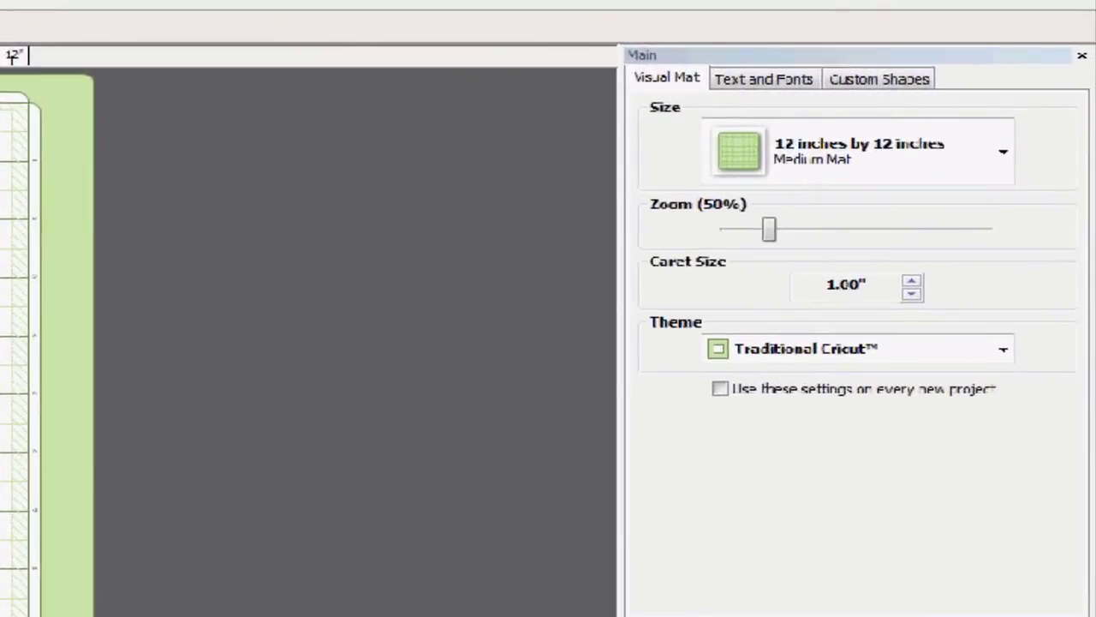
left_click(860, 82)
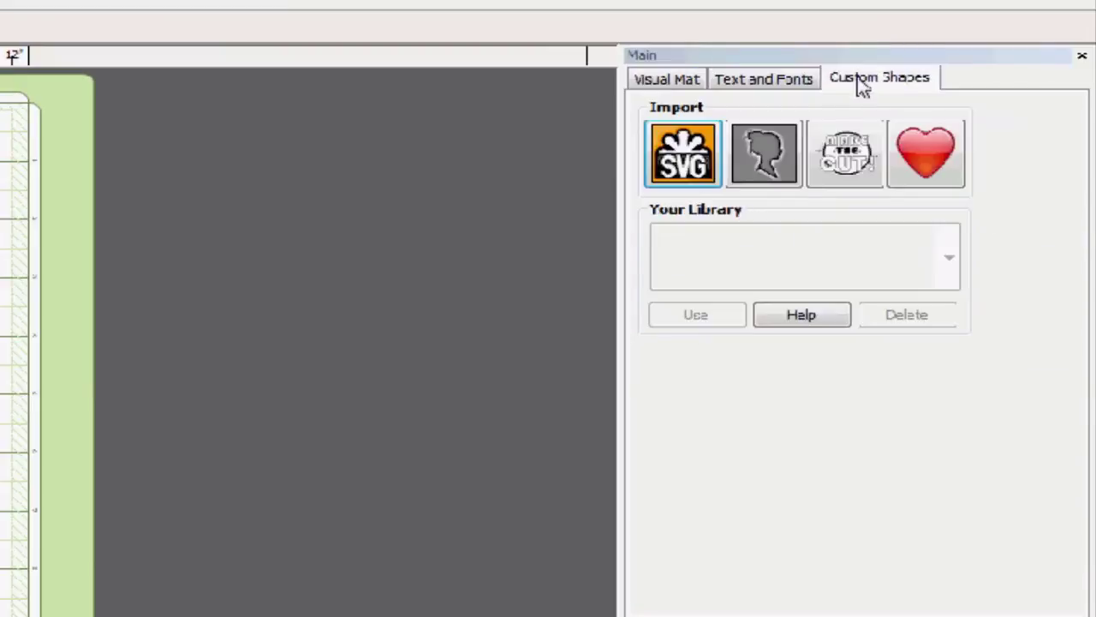
left_click(779, 167)
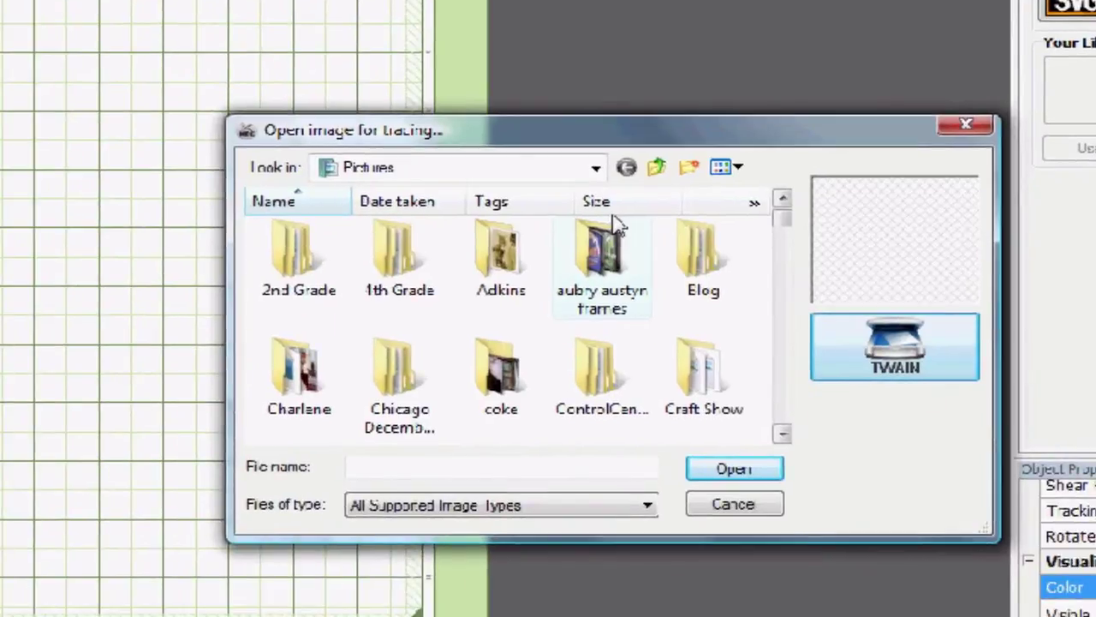
left_click(479, 217)
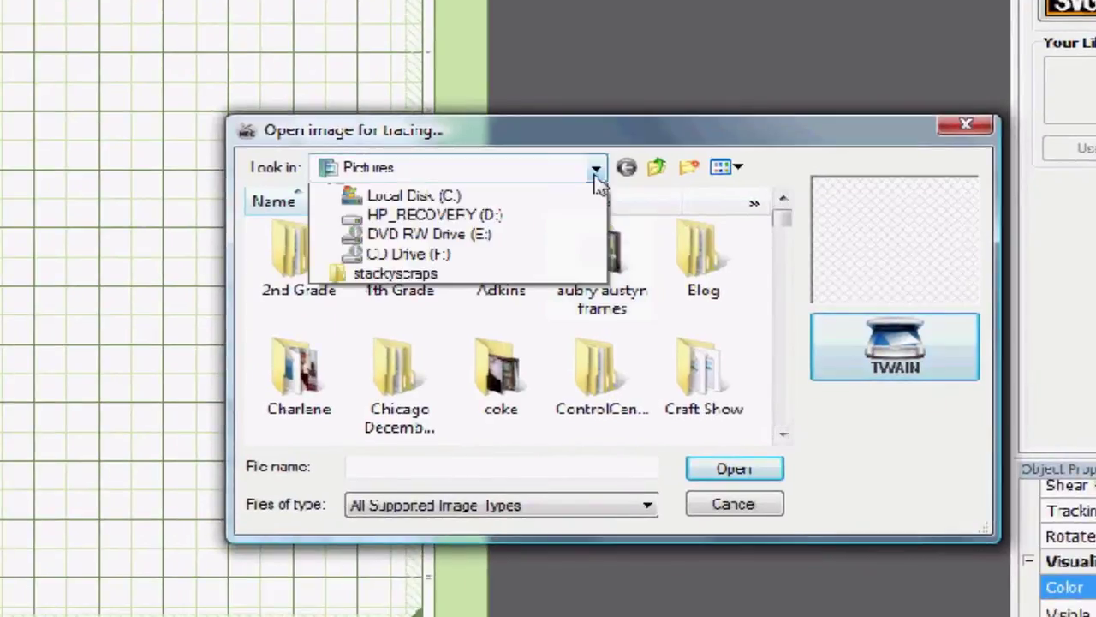
left_click(369, 195)
left_click_drag(783, 231, 783, 379)
Trace the Valentine Snake image onto the mat and drag it larger to fill the mat
double_click(360, 417)
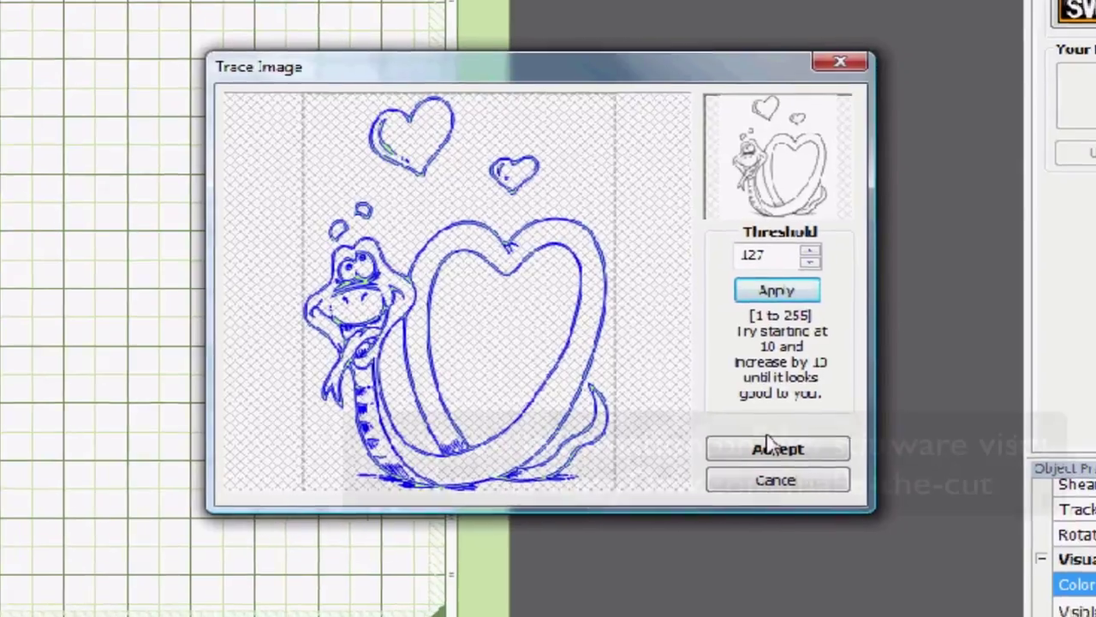
left_click(759, 449)
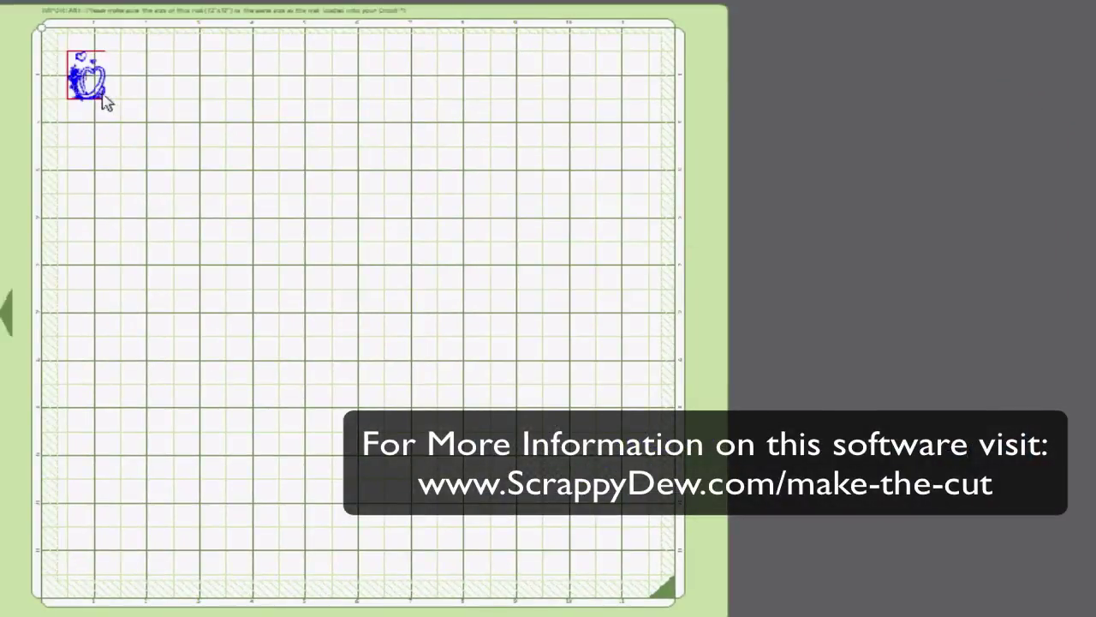
mouse_move(104, 96)
left_mouse_down()
mouse_move(443, 323)
mouse_move(522, 350)
mouse_move(482, 314)
left_mouse_up()
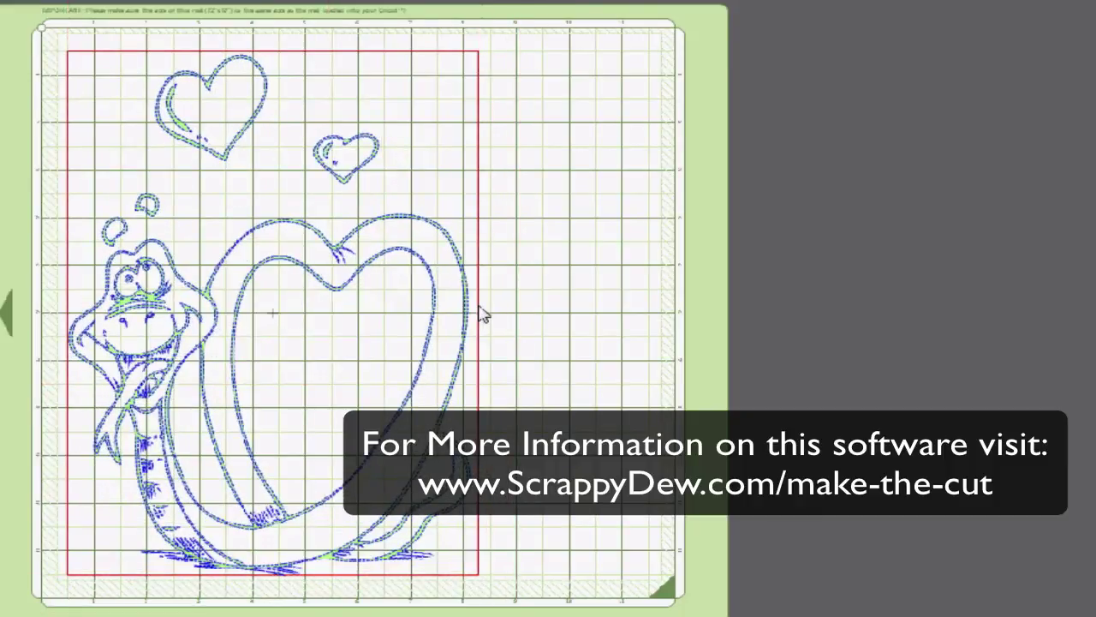